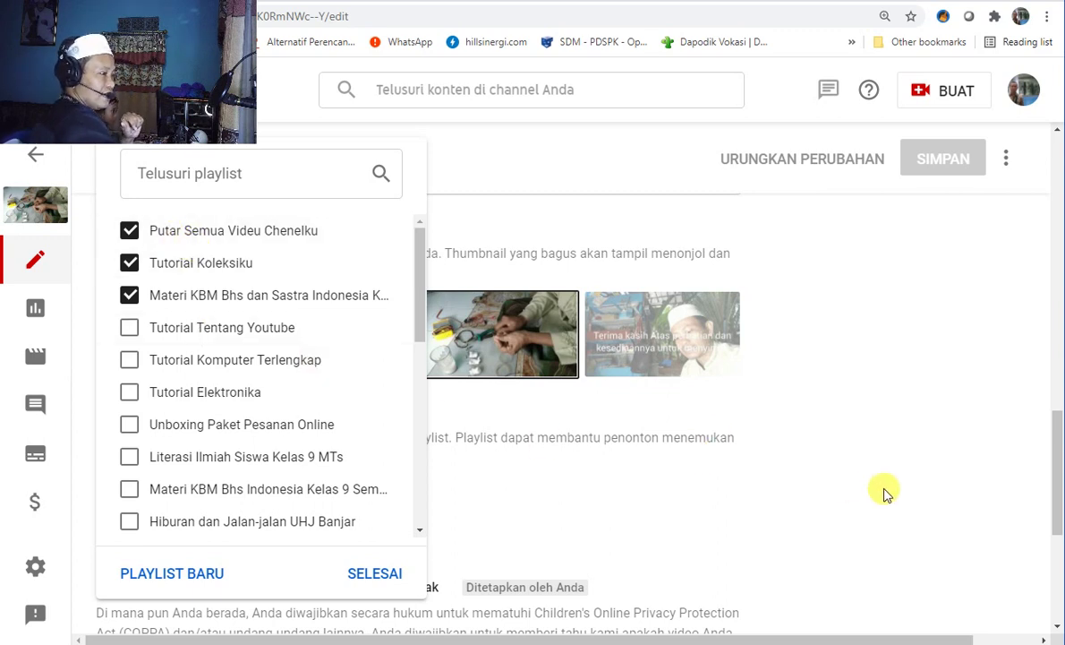
- Close the playlist selection and expand the video's additional settings below the age restriction section
{"action": "left_click", "coordinate": [822, 454]}
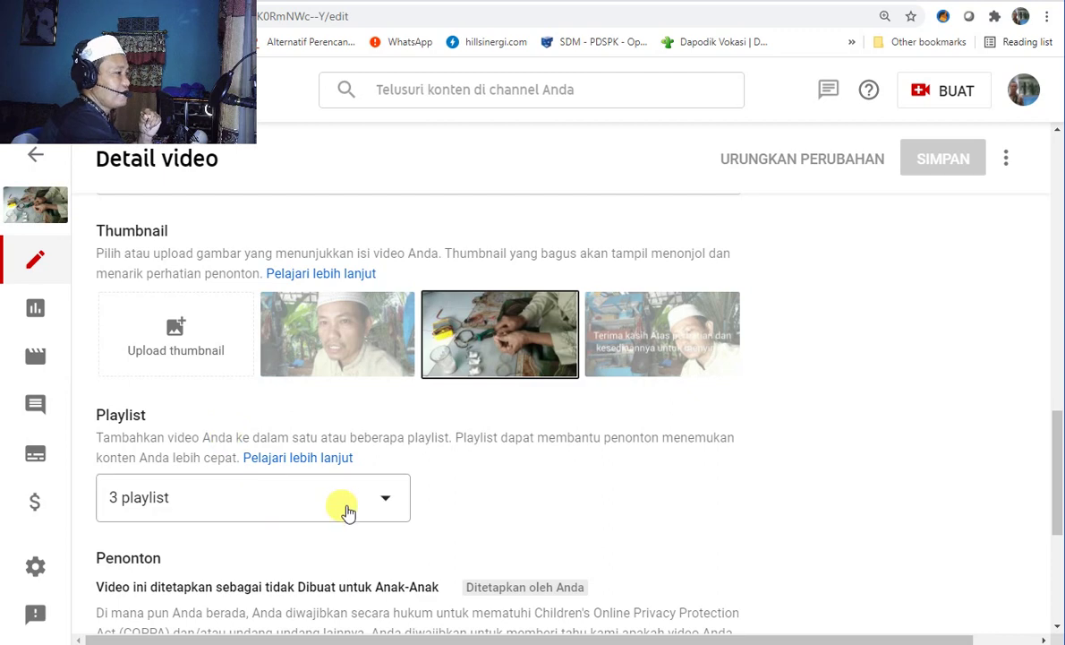
{"action": "scroll", "coordinate": [348, 508], "scroll_direction": "down", "scroll_amount": 4}
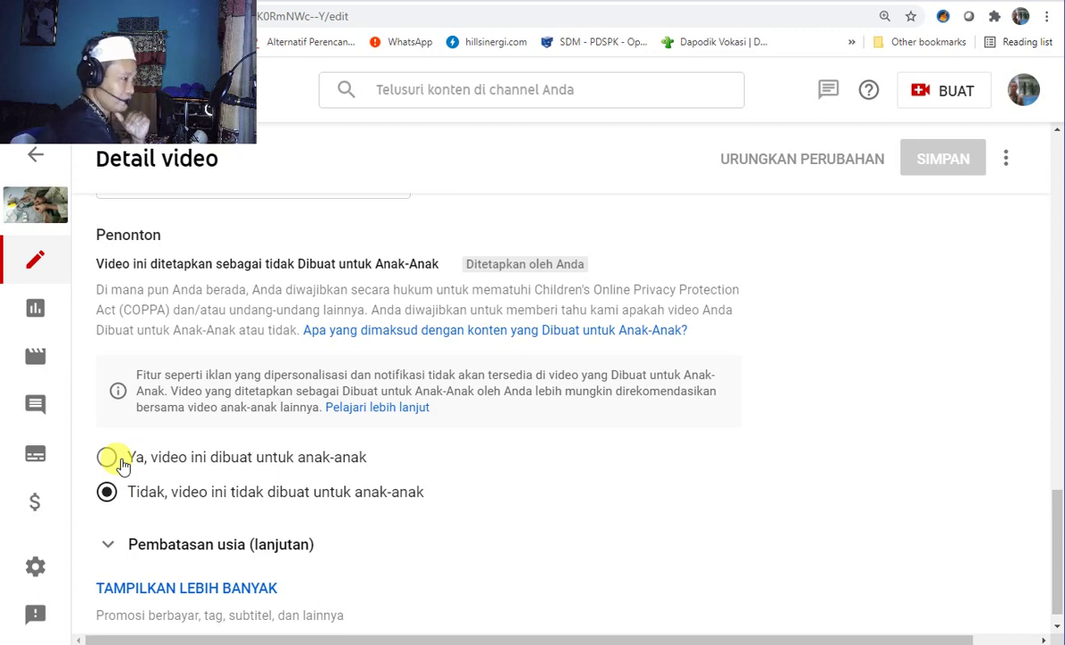
{"action": "scroll", "coordinate": [390, 477], "scroll_direction": "down", "scroll_amount": 1}
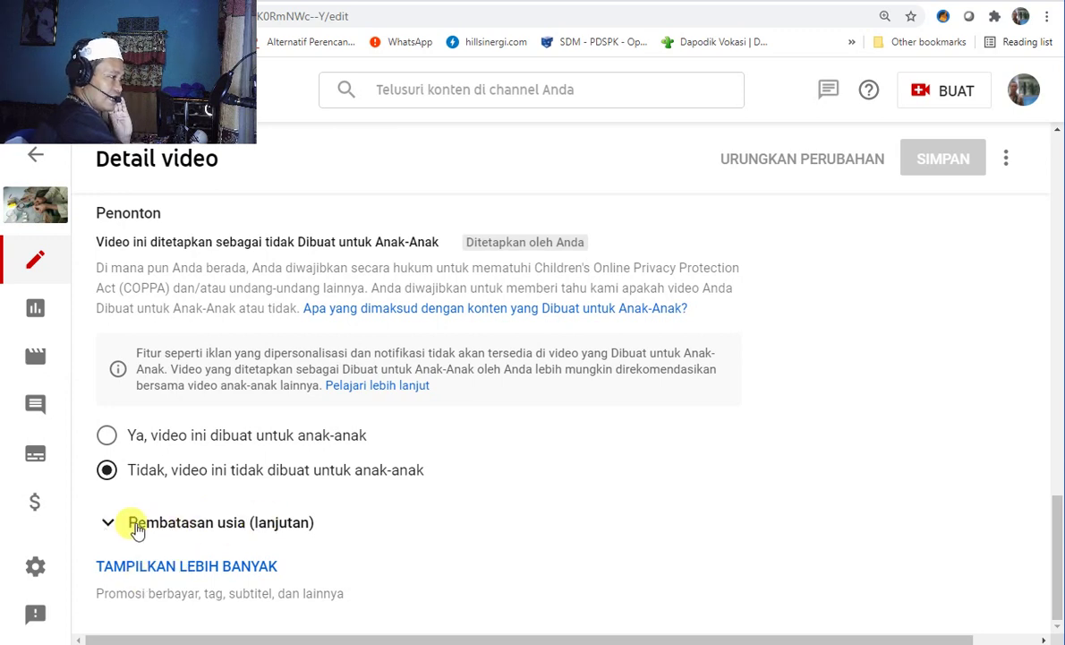
{"action": "left_click", "coordinate": [187, 573]}
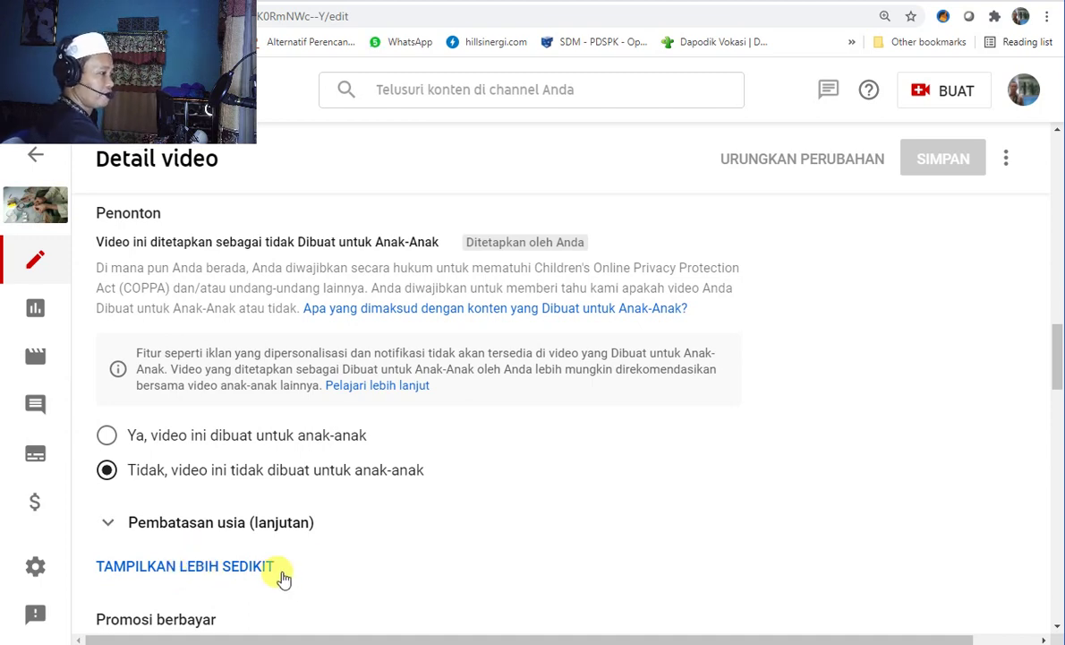
- Review the paid promotion, tag, language, caption certification, and recording date and location settings
{"action": "scroll", "coordinate": [280, 573], "scroll_direction": "down", "scroll_amount": 2}
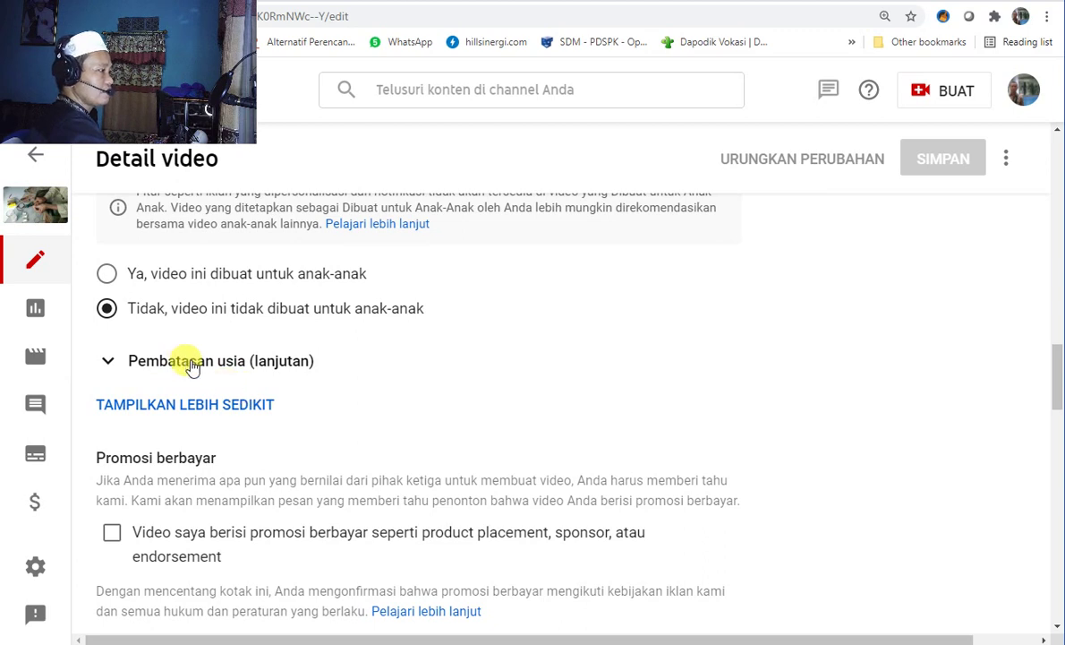
{"action": "scroll", "coordinate": [343, 479], "scroll_direction": "down", "scroll_amount": 1}
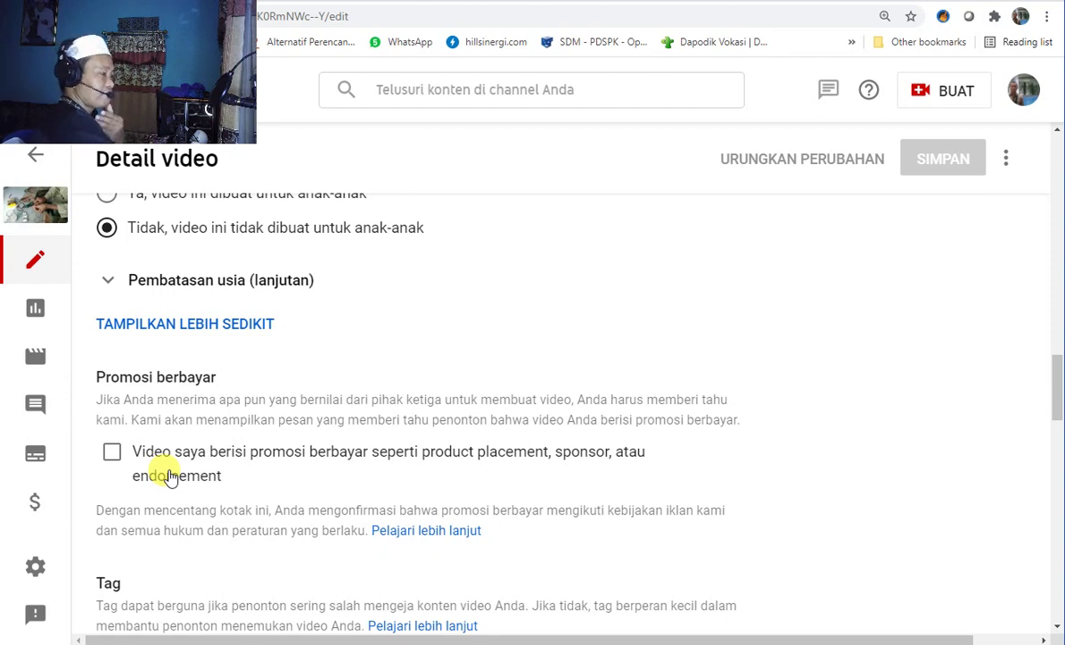
{"action": "scroll", "coordinate": [183, 480], "scroll_direction": "down", "scroll_amount": 2}
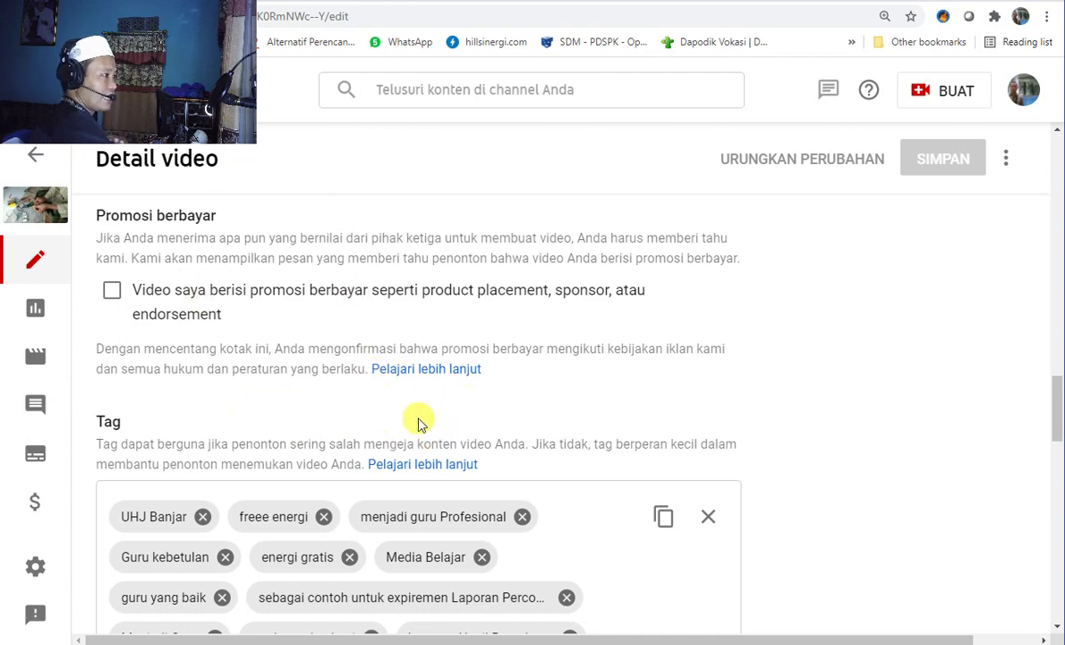
{"action": "scroll", "coordinate": [357, 417], "scroll_direction": "down", "scroll_amount": 3}
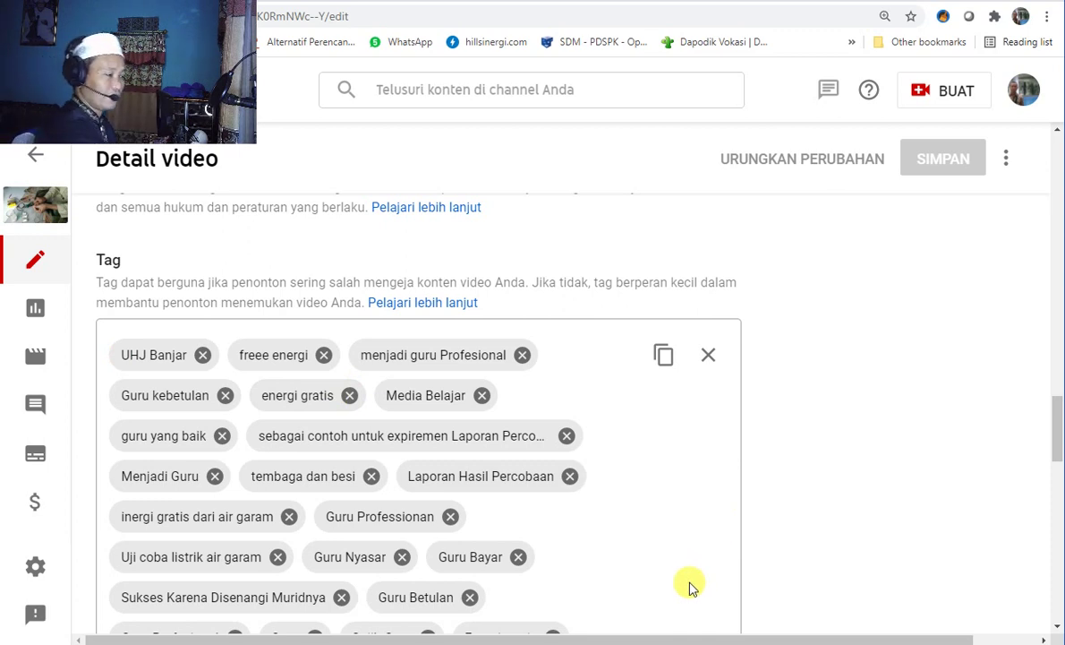
{"action": "scroll", "coordinate": [627, 535], "scroll_direction": "down", "scroll_amount": 1}
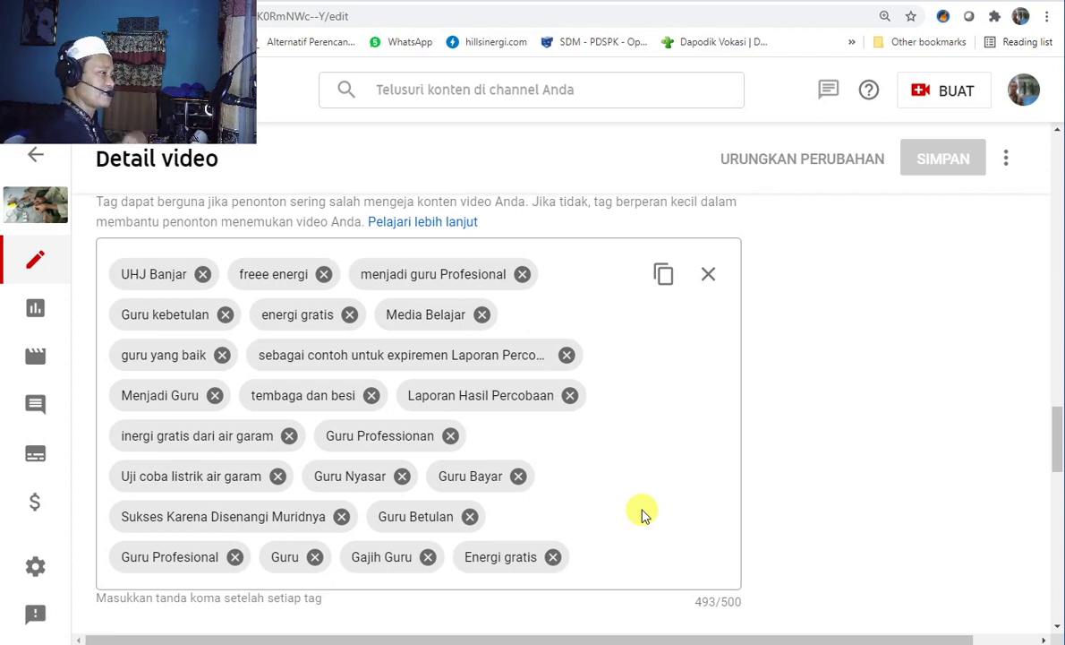
{"action": "scroll", "coordinate": [605, 481], "scroll_direction": "down", "scroll_amount": 2}
{"action": "scroll", "coordinate": [602, 481], "scroll_direction": "down", "scroll_amount": 1}
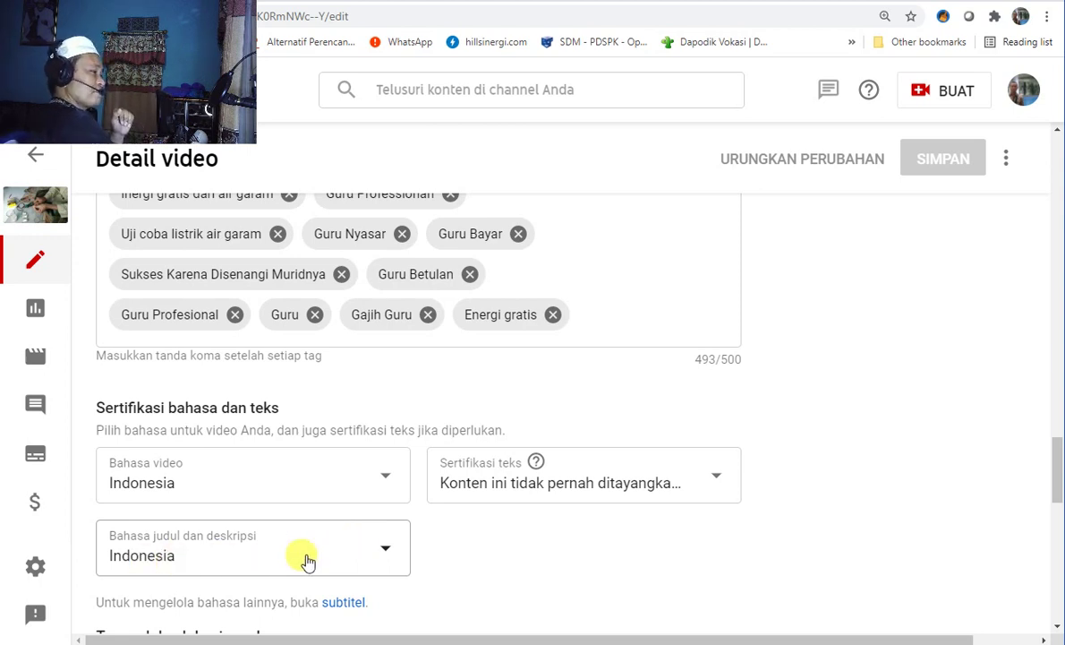
{"action": "scroll", "coordinate": [439, 552], "scroll_direction": "down", "scroll_amount": 2}
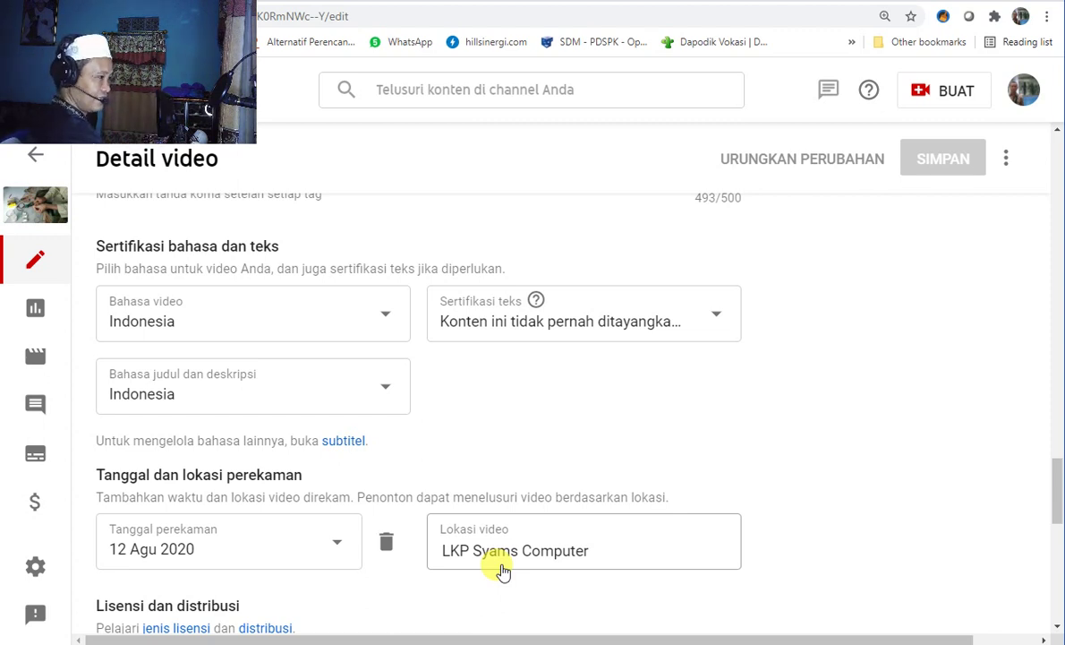
{"action": "scroll", "coordinate": [452, 552], "scroll_direction": "down", "scroll_amount": 2}
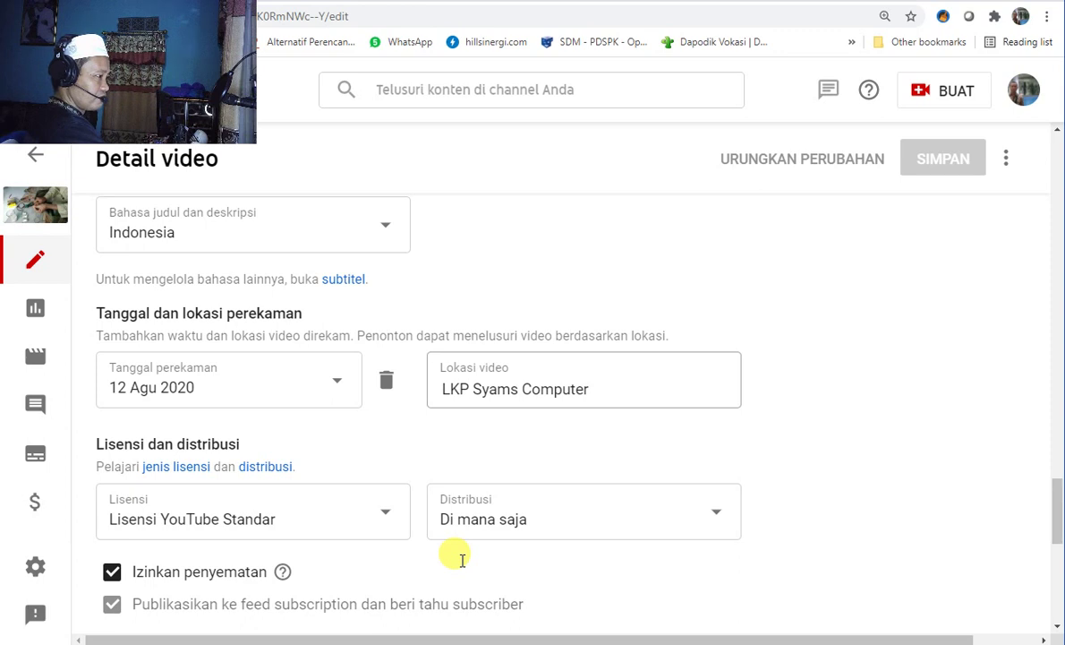
- Look through the licence and distribution choices, and review the embedding and category settings below them
{"action": "left_click", "coordinate": [387, 517]}
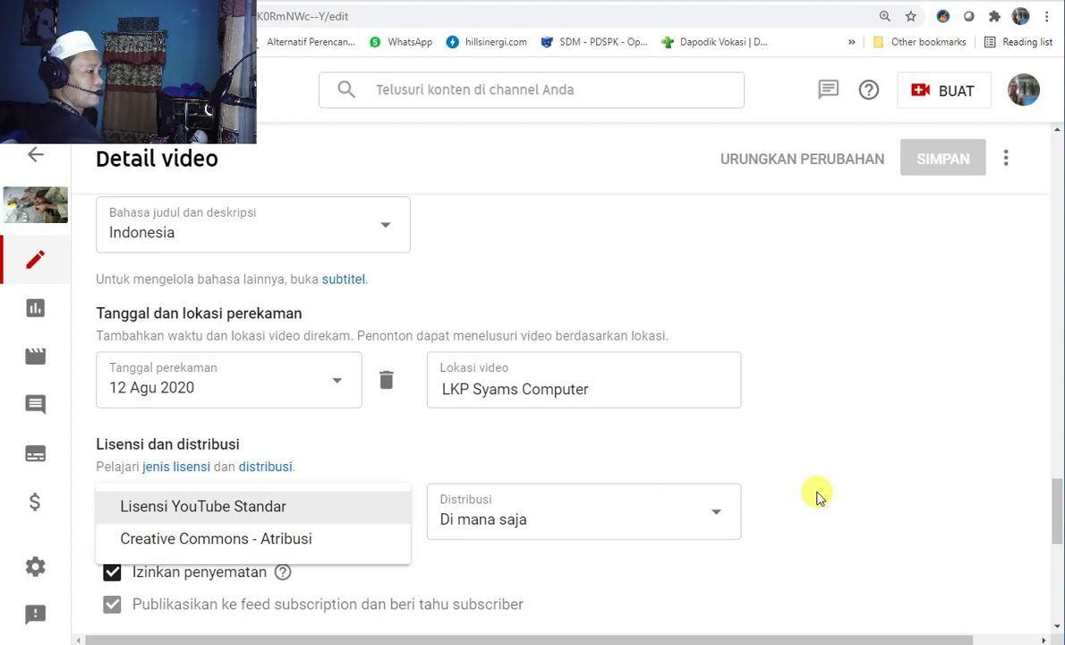
{"action": "left_click", "coordinate": [875, 515]}
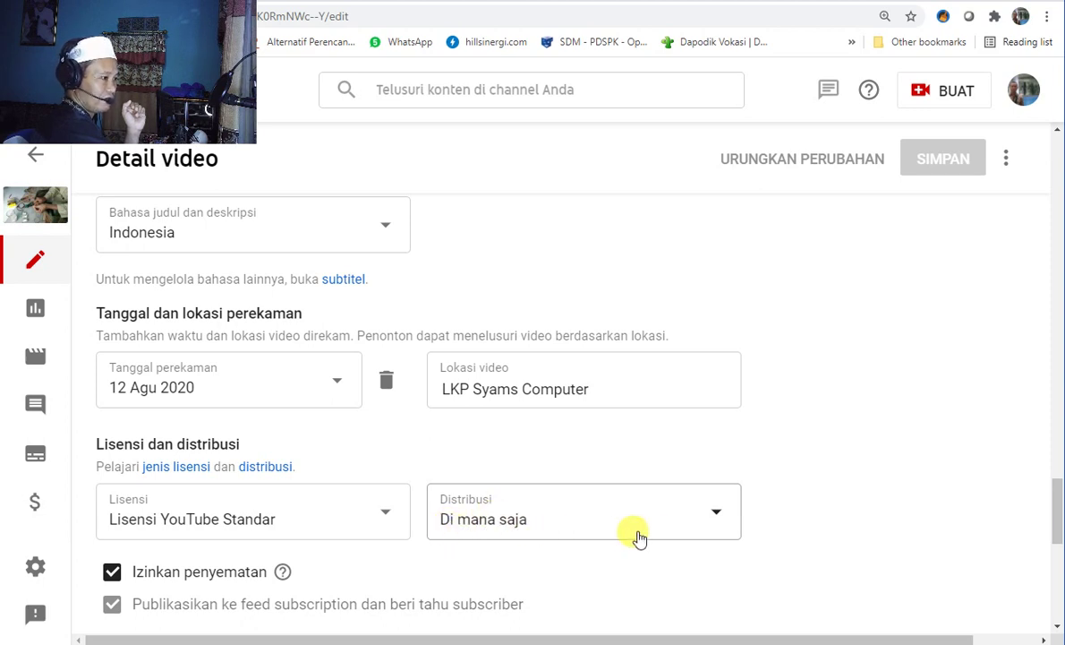
{"action": "left_click", "coordinate": [715, 512]}
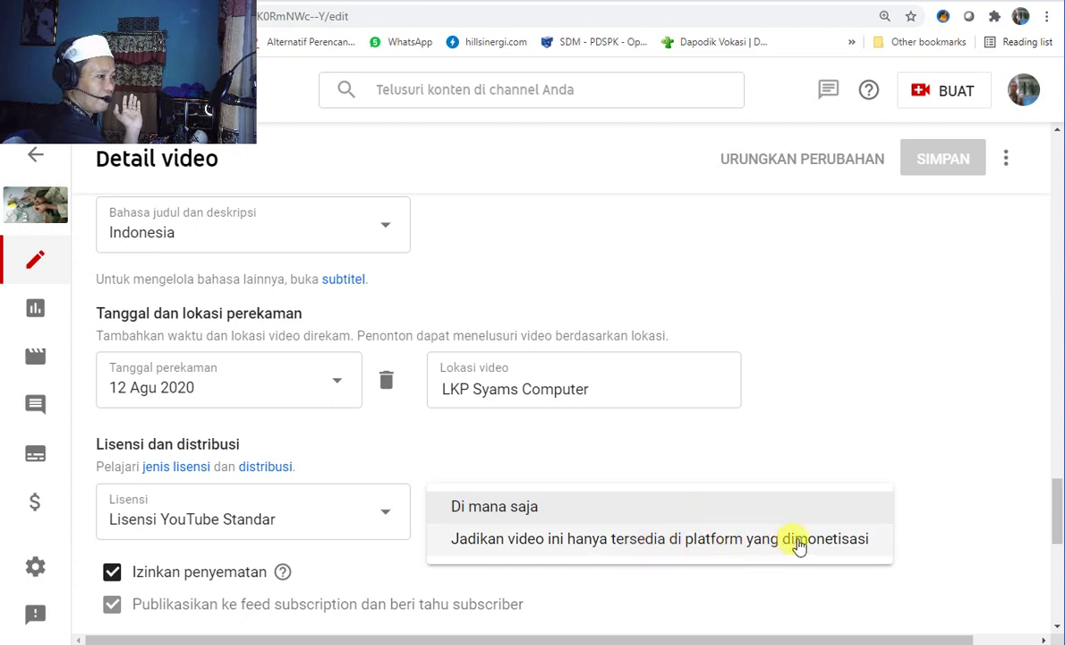
{"action": "left_click", "coordinate": [955, 478]}
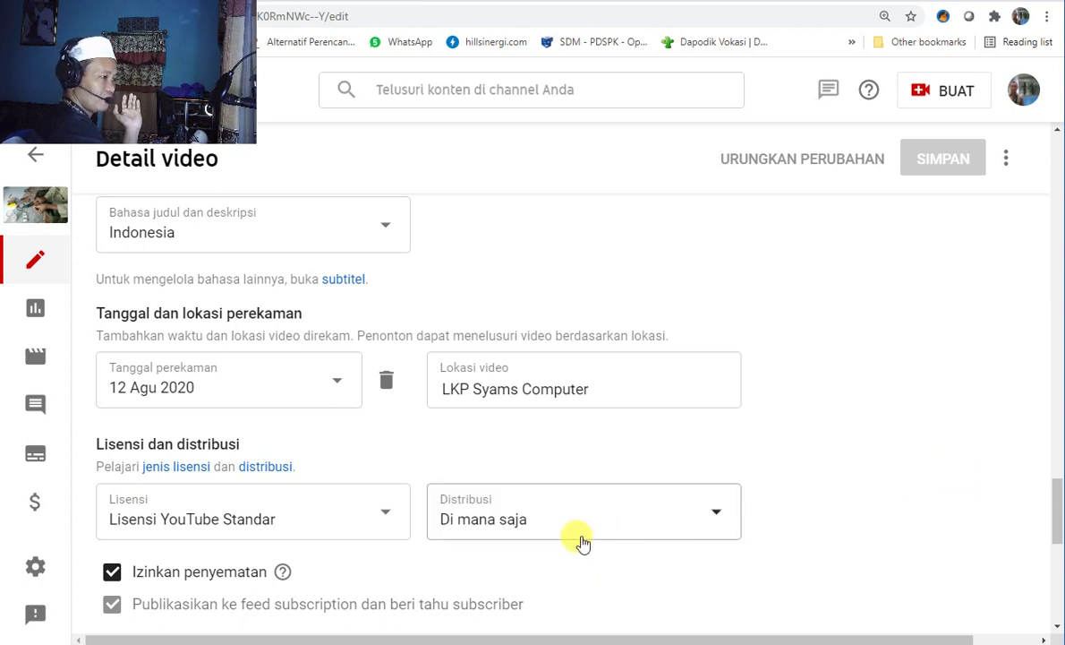
{"action": "scroll", "coordinate": [849, 506], "scroll_direction": "down", "scroll_amount": 3}
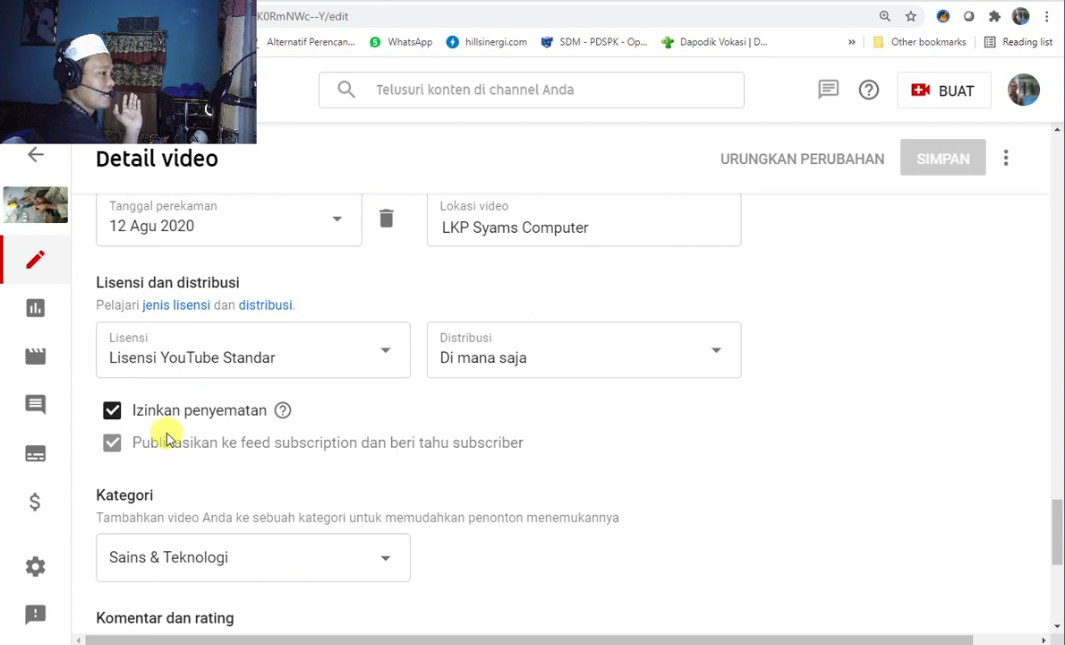
{"action": "mouse_move", "coordinate": [282, 410]}
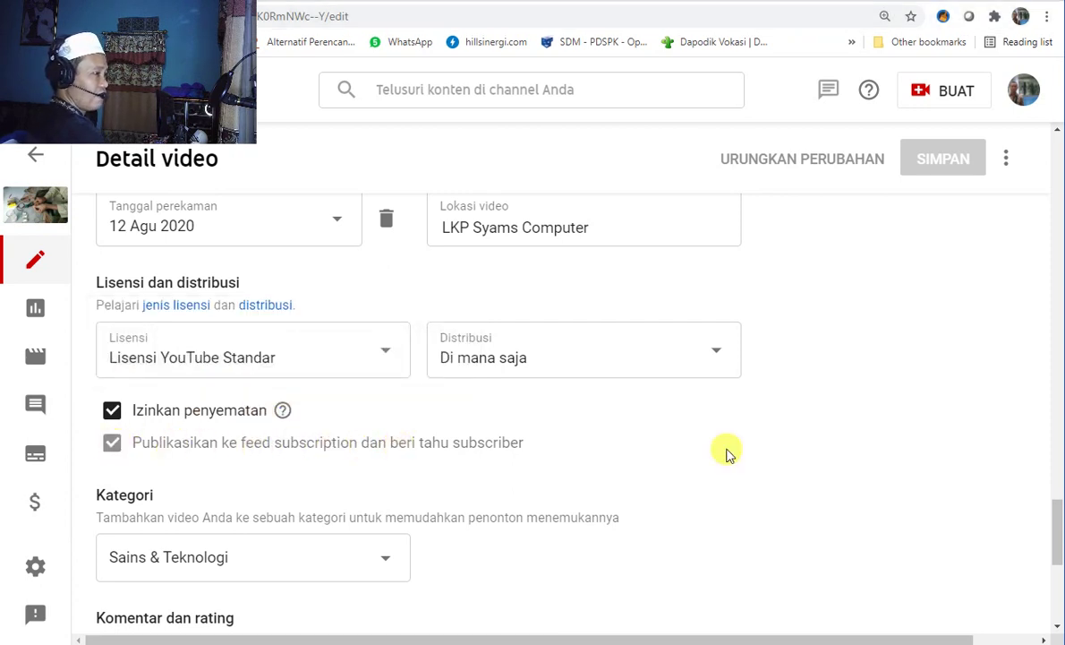
{"action": "scroll", "coordinate": [725, 533], "scroll_direction": "down", "scroll_amount": 1}
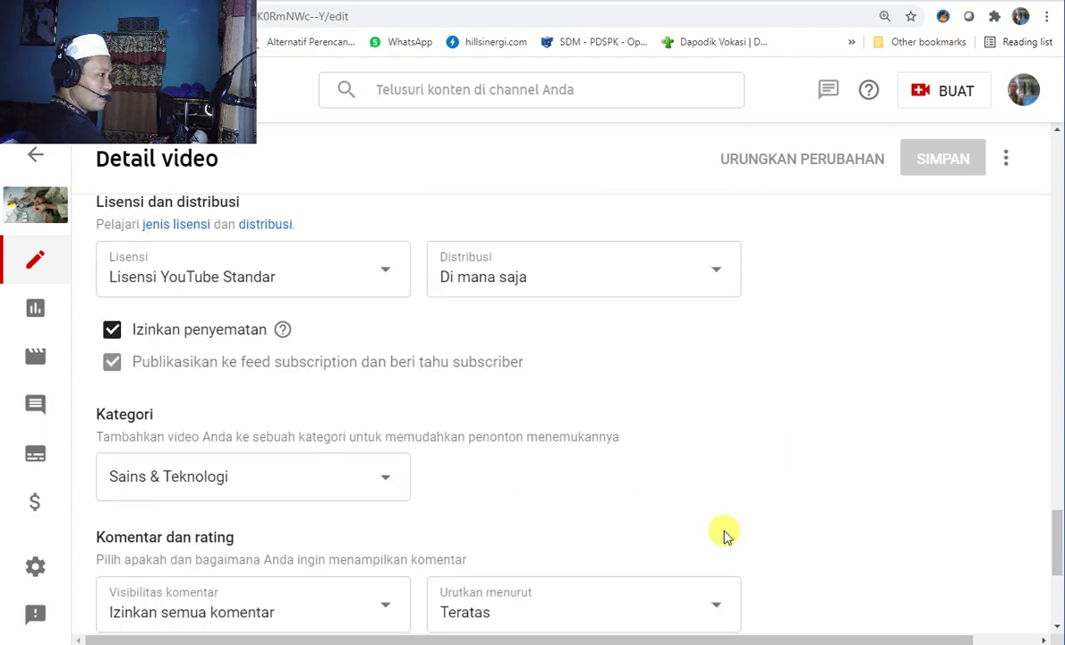
{"action": "scroll", "coordinate": [725, 533], "scroll_direction": "down", "scroll_amount": 1}
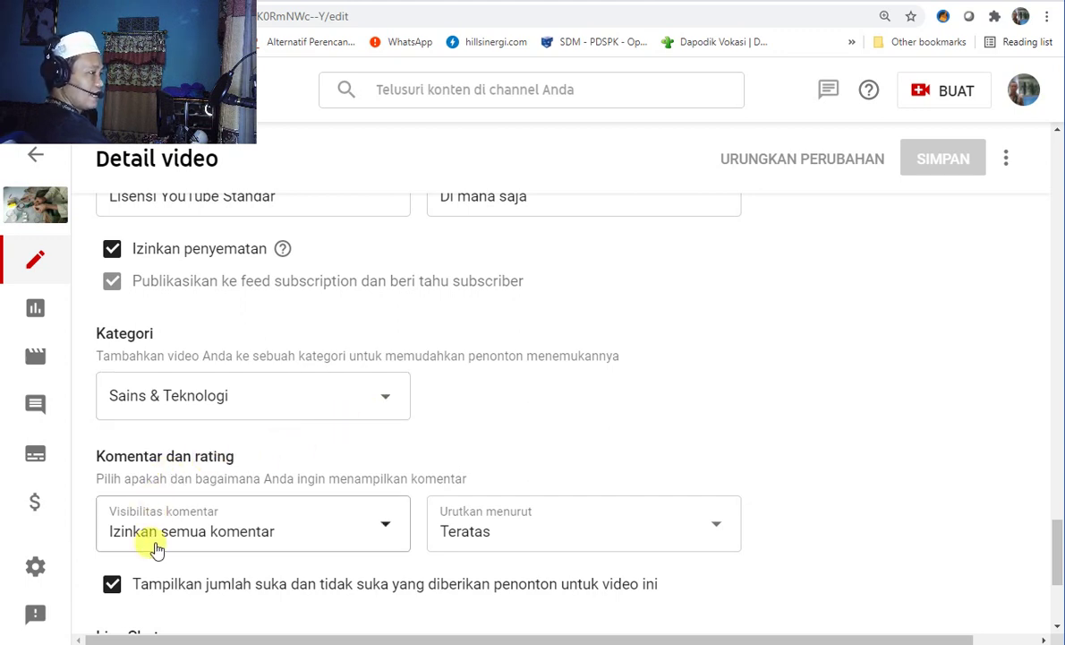
- Try comment visibility "Tahan komentar yang berpotensi tidak sopan agar ditinjau" and return it to "Izinkan semua komentar"
{"action": "left_click", "coordinate": [389, 527]}
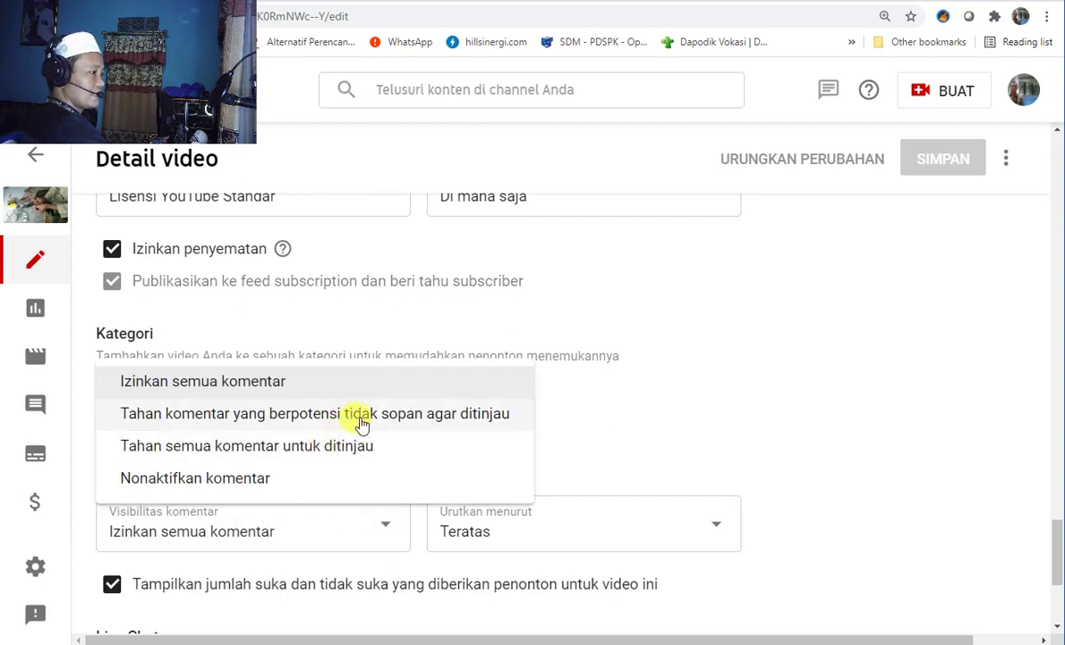
{"action": "left_click", "coordinate": [484, 414]}
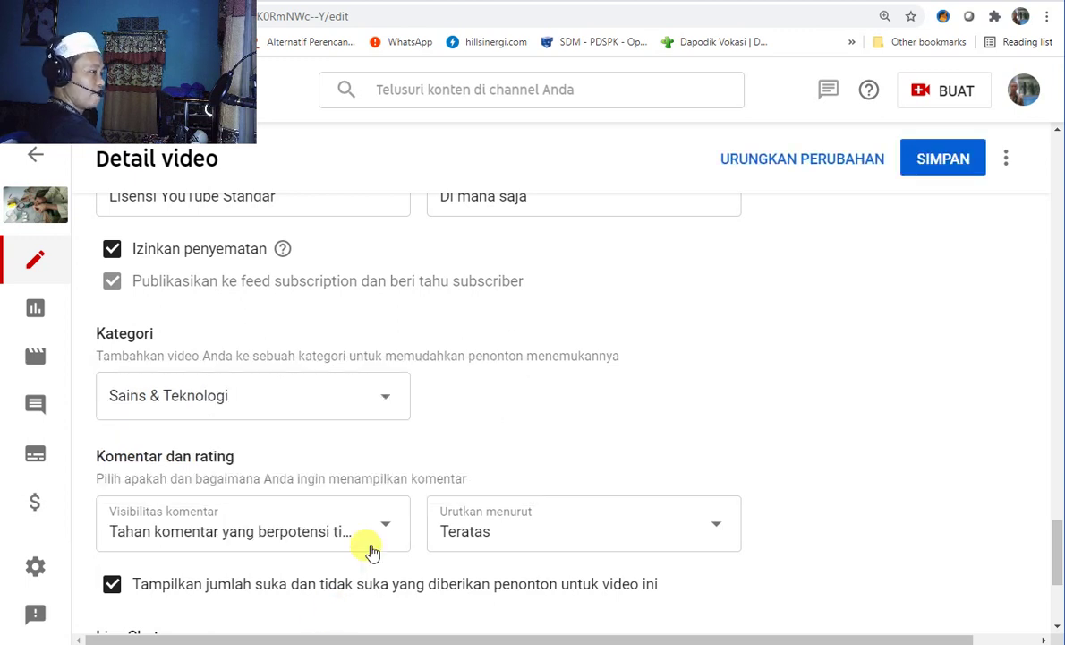
{"action": "left_click", "coordinate": [387, 521]}
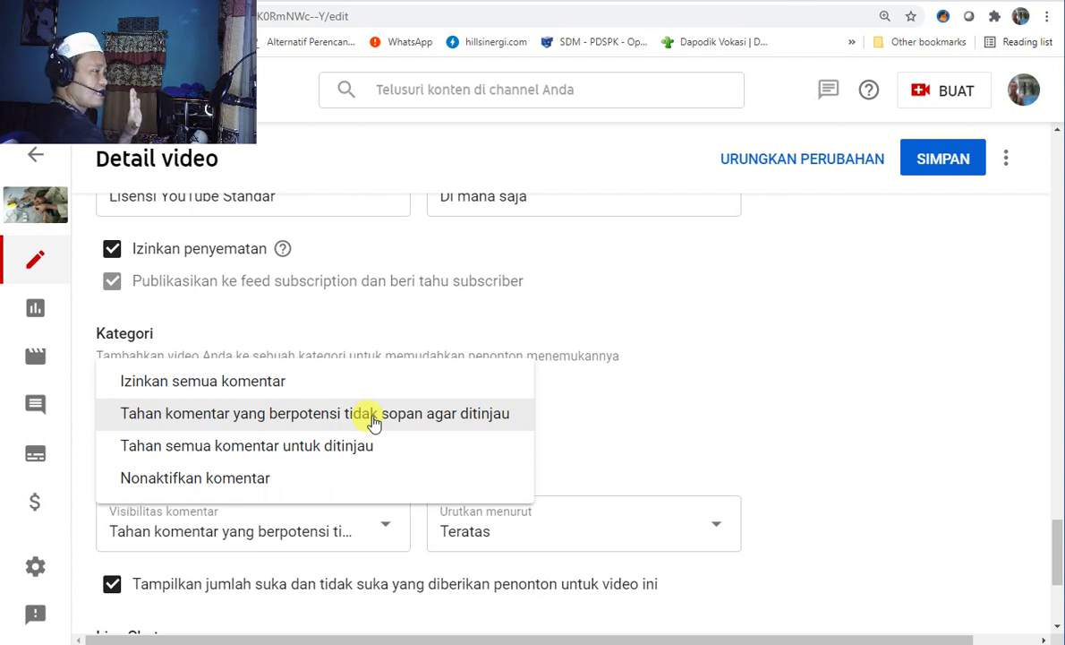
{"action": "left_click", "coordinate": [518, 417]}
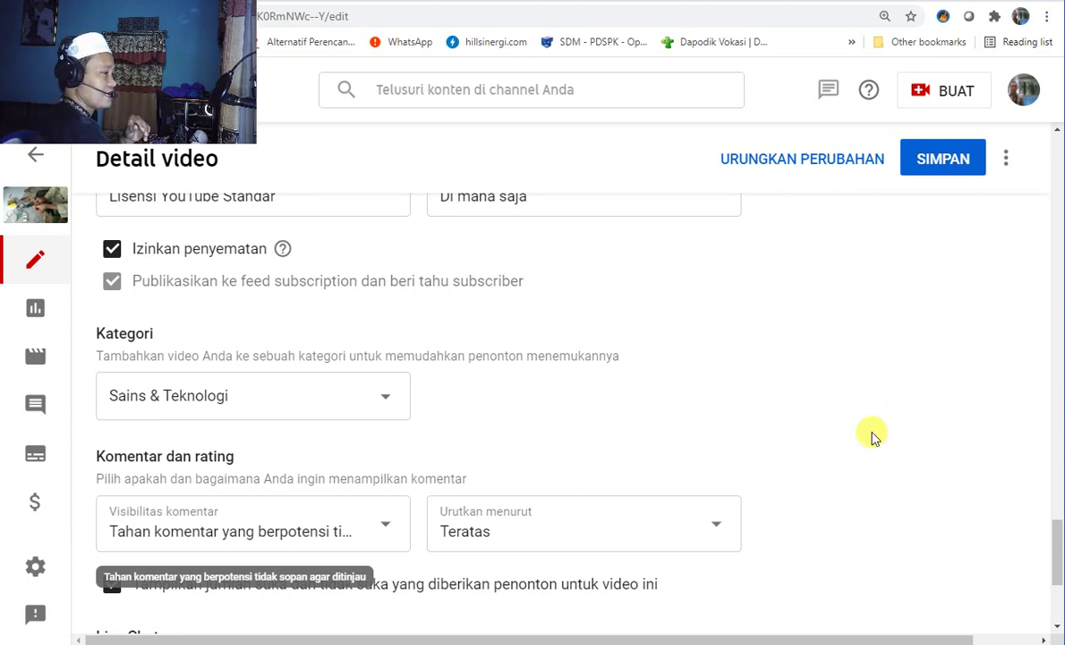
{"action": "left_click", "coordinate": [386, 530]}
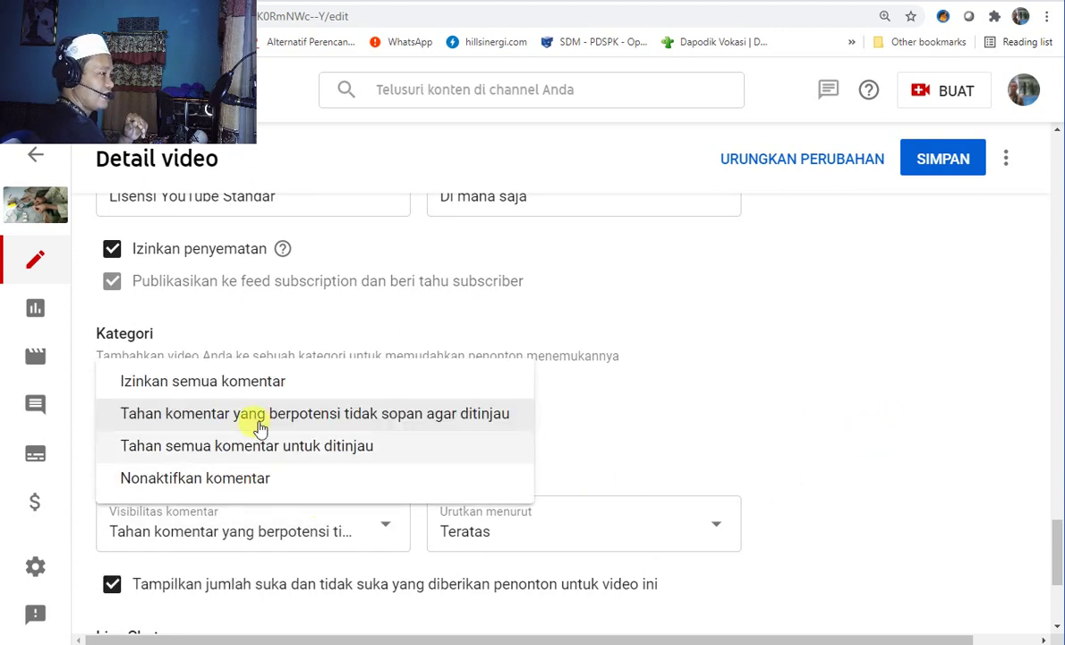
{"action": "left_click", "coordinate": [258, 386]}
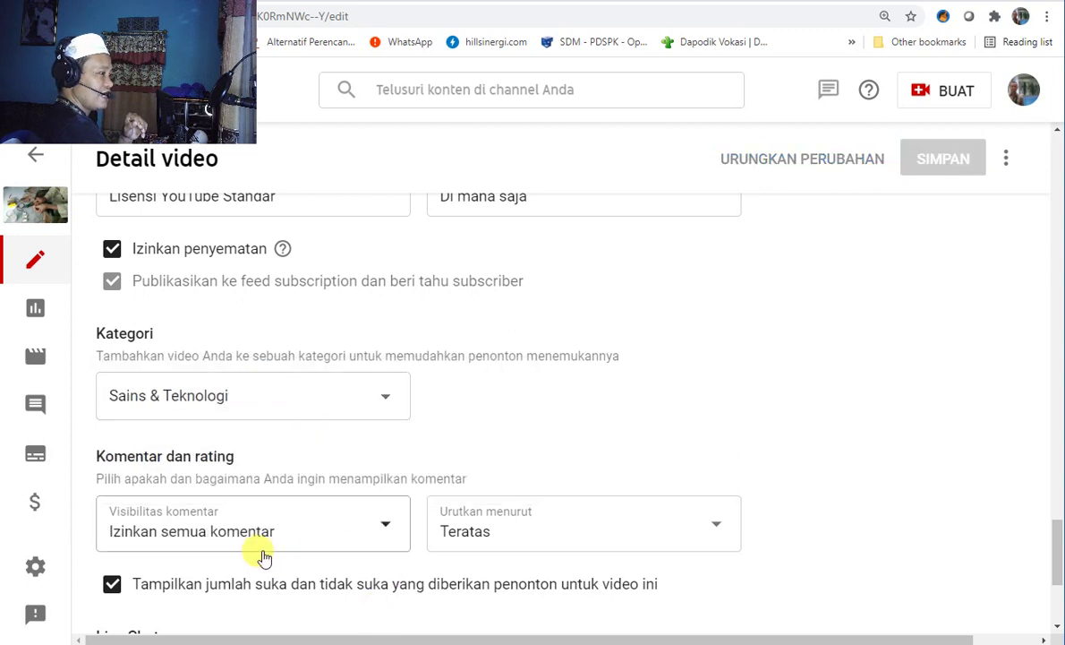
- Set comment visibility to "Tahan komentar yang berpotensi tidak sopan agar ditinjau" and save the video details
{"action": "left_click", "coordinate": [385, 530]}
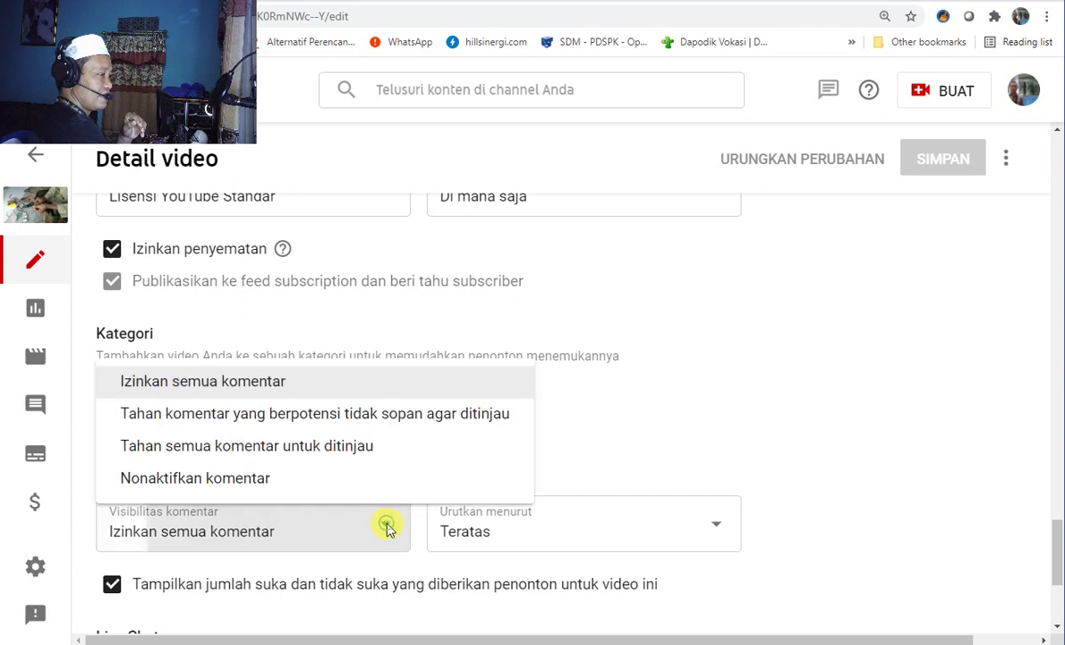
{"action": "left_click", "coordinate": [499, 415]}
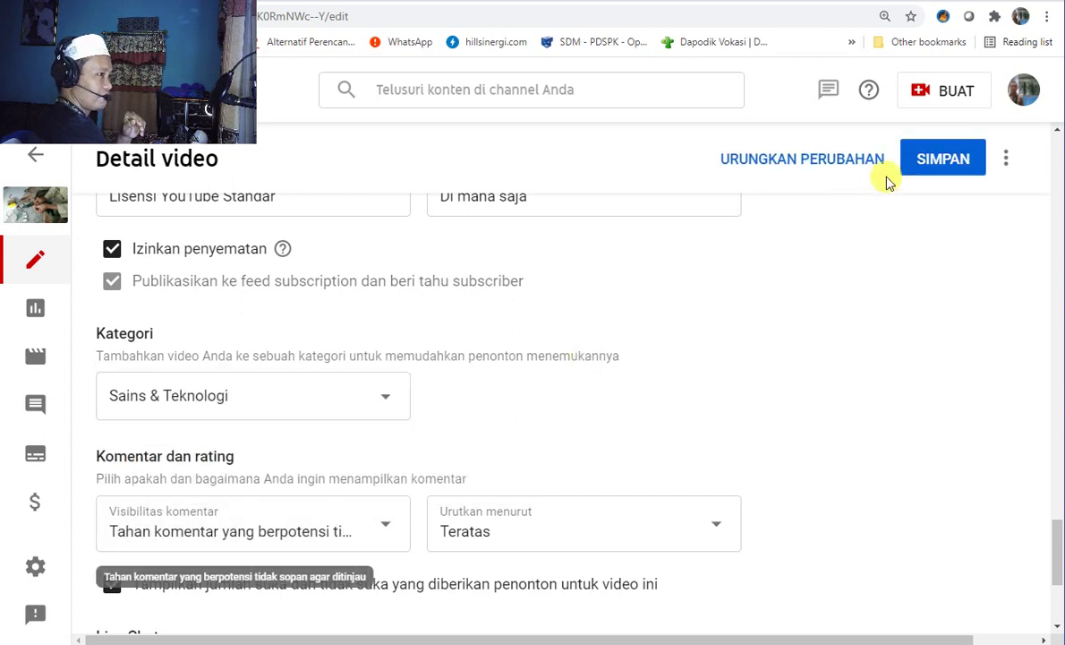
{"action": "left_click", "coordinate": [935, 169]}
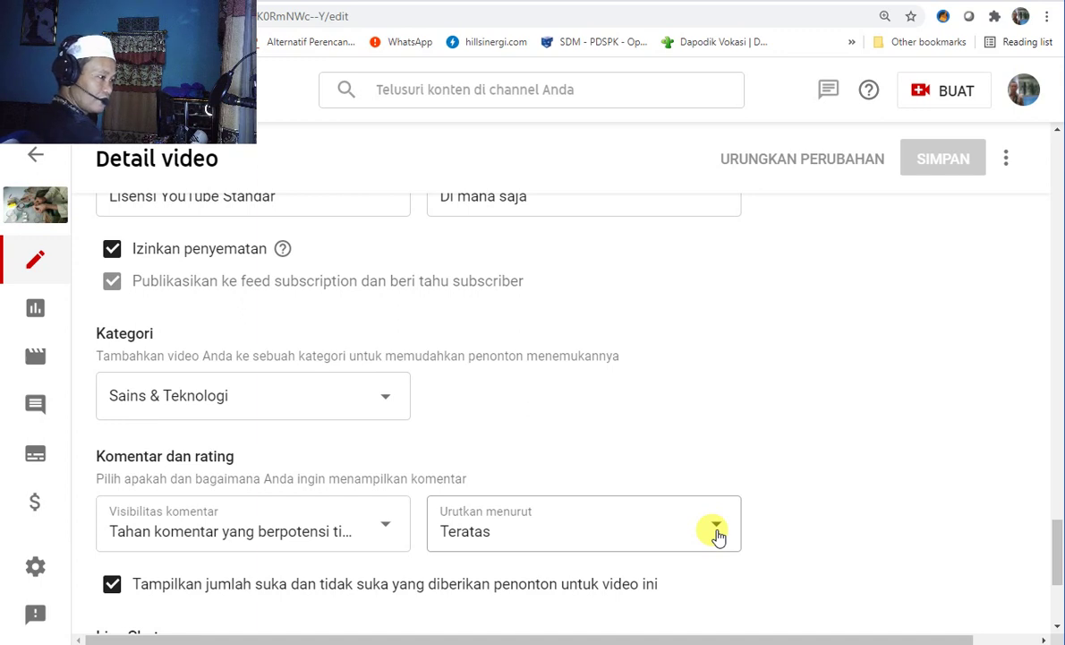
- Look at the comment sorting choices and review the rating and Live Chat settings below
{"action": "left_click", "coordinate": [716, 531]}
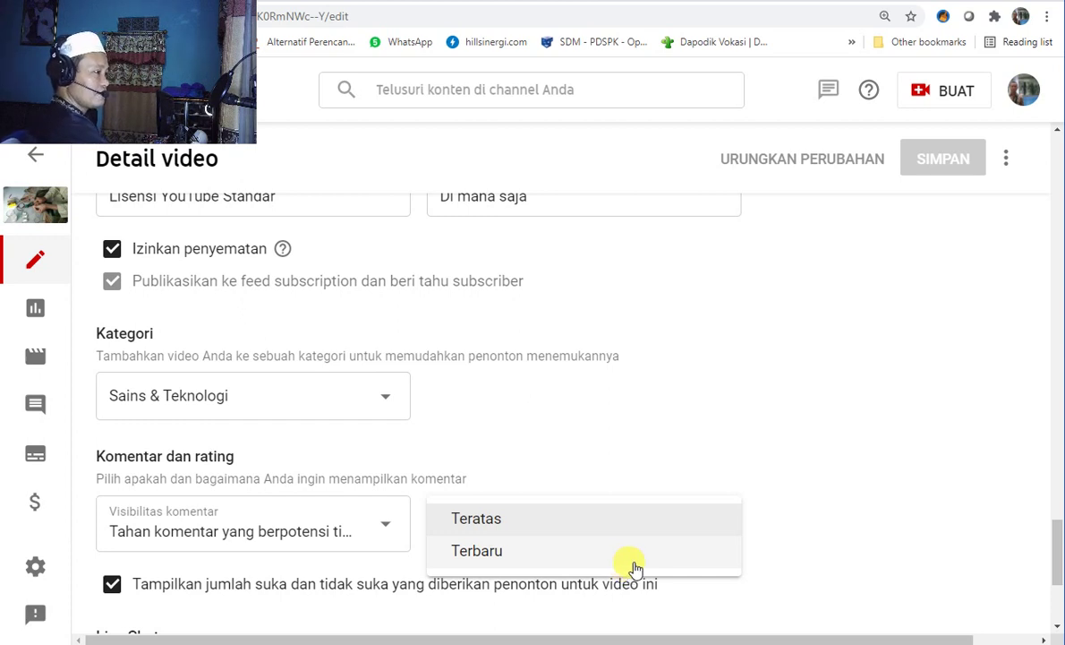
{"action": "left_click", "coordinate": [916, 500]}
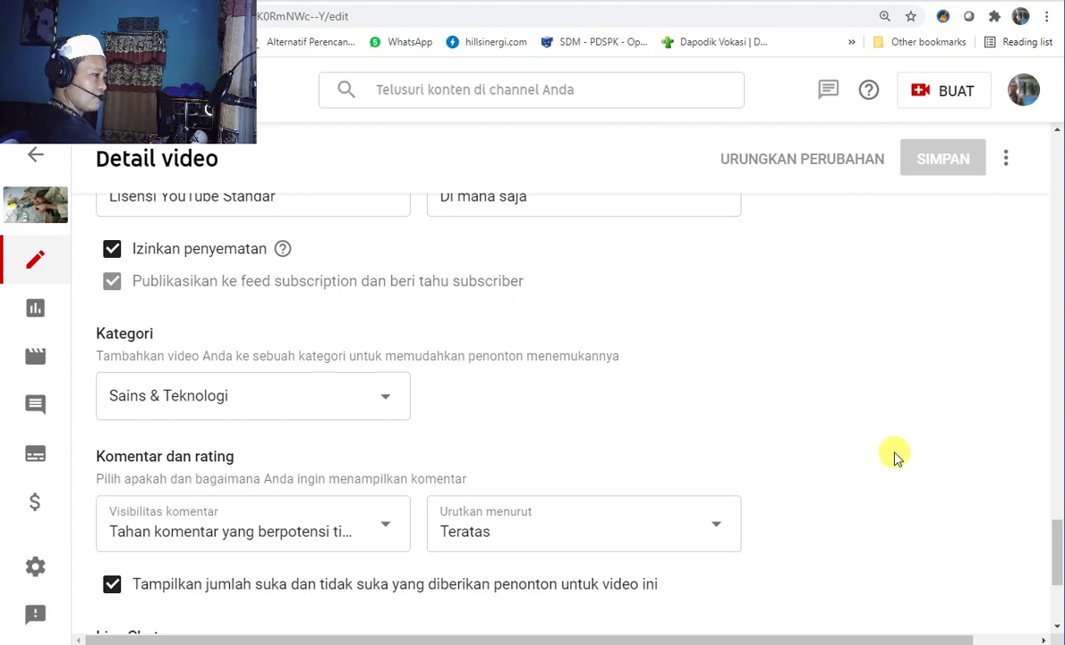
{"action": "scroll", "coordinate": [894, 454], "scroll_direction": "down", "scroll_amount": 3}
{"action": "scroll", "coordinate": [894, 458], "scroll_direction": "down", "scroll_amount": 1}
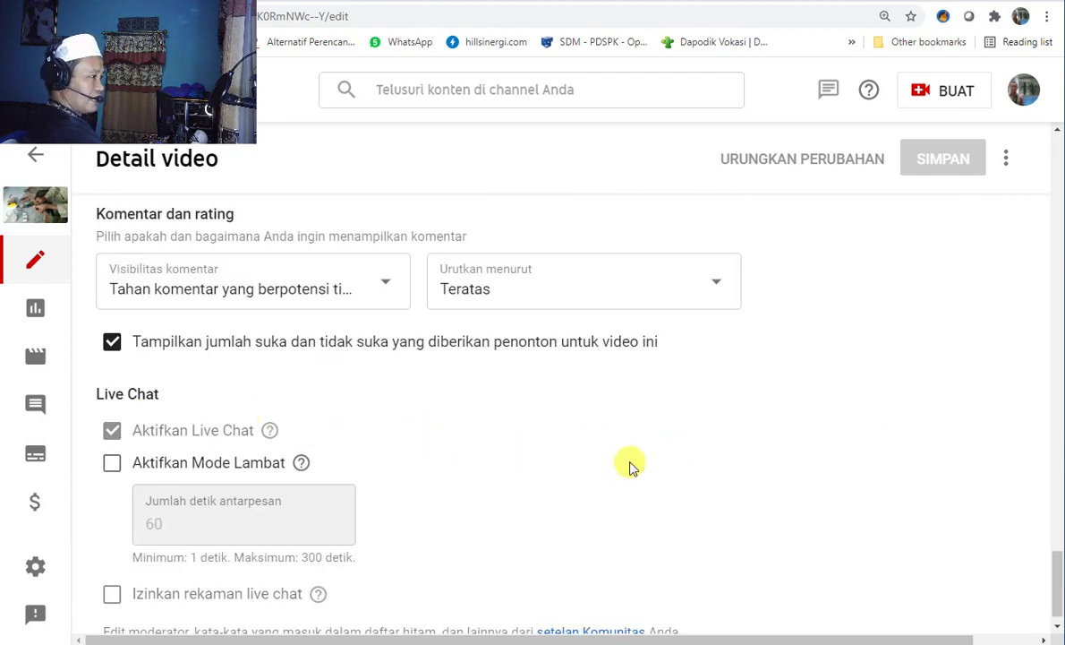
{"action": "scroll", "coordinate": [663, 461], "scroll_direction": "down", "scroll_amount": 1}
- Return to the start of the video details and open the video's visibility options
{"action": "scroll", "coordinate": [805, 458], "scroll_direction": "up", "scroll_amount": 3}
{"action": "scroll", "coordinate": [805, 459], "scroll_direction": "up", "scroll_amount": 10}
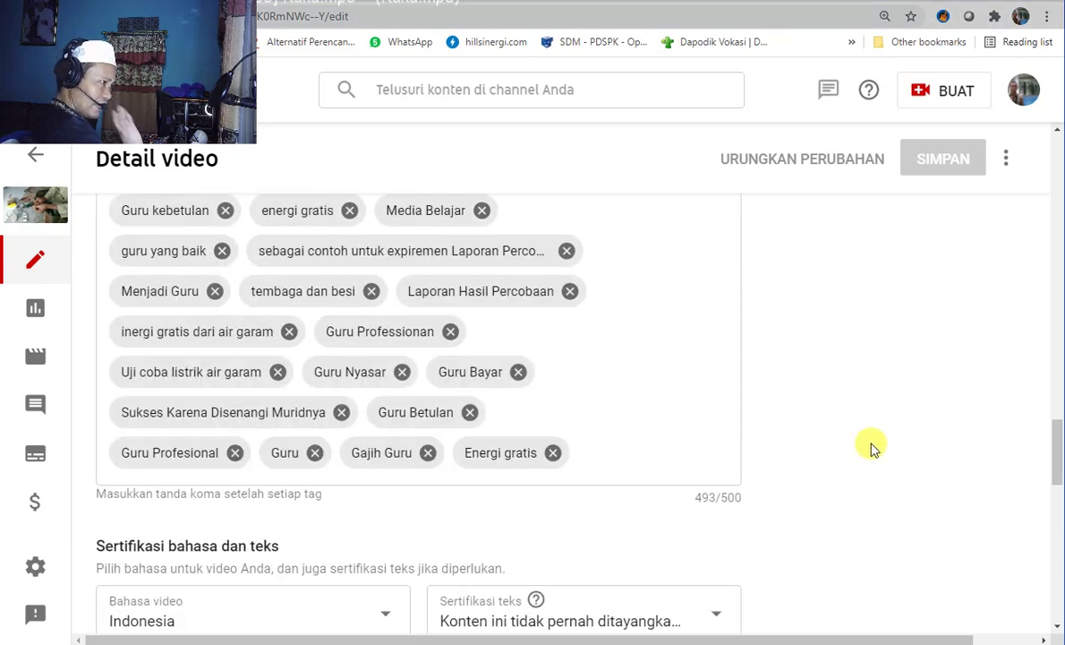
{"action": "scroll", "coordinate": [875, 445], "scroll_direction": "up", "scroll_amount": 9}
{"action": "scroll", "coordinate": [875, 445], "scroll_direction": "up", "scroll_amount": 15}
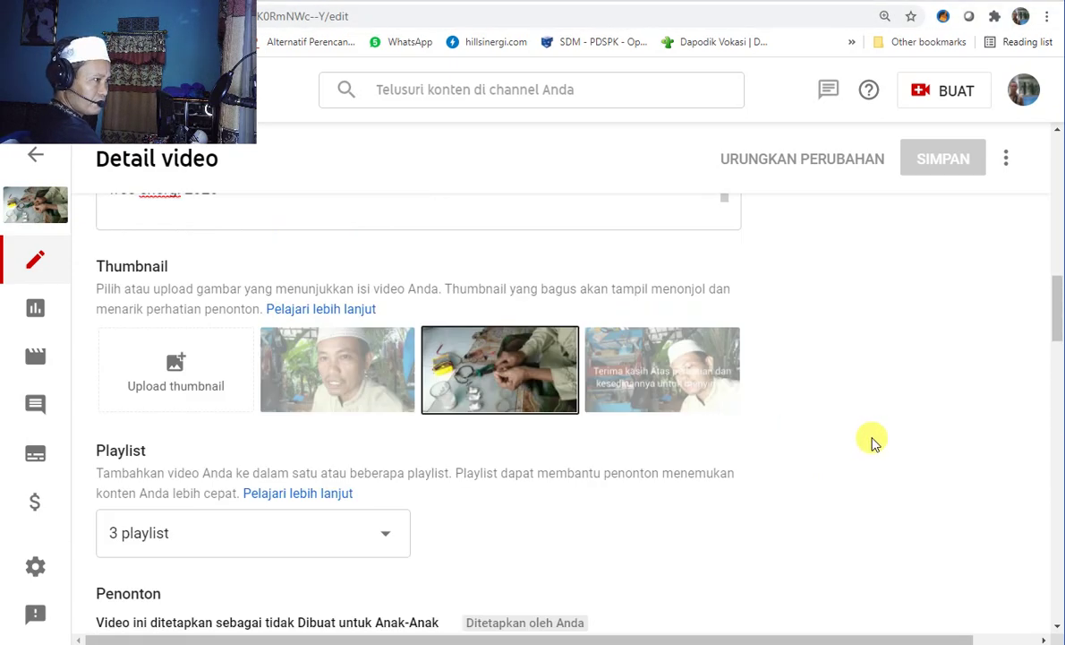
{"action": "scroll", "coordinate": [874, 445], "scroll_direction": "up", "scroll_amount": 1}
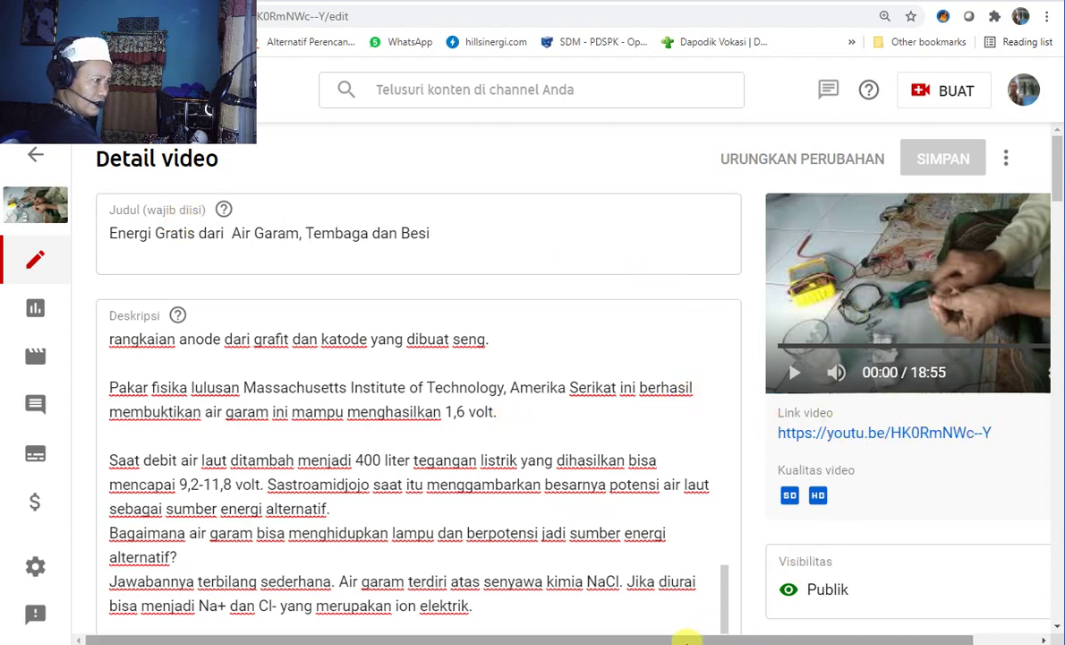
{"action": "left_click_drag", "start_coordinate": [708, 638], "coordinate": [779, 638]}
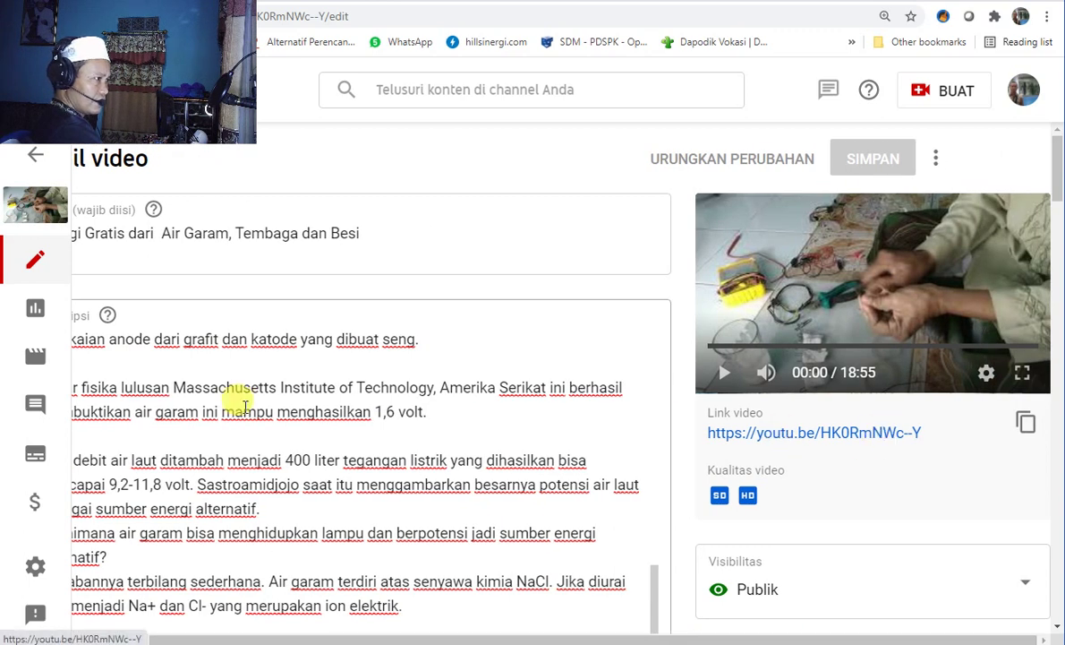
{"action": "left_click", "coordinate": [157, 354]}
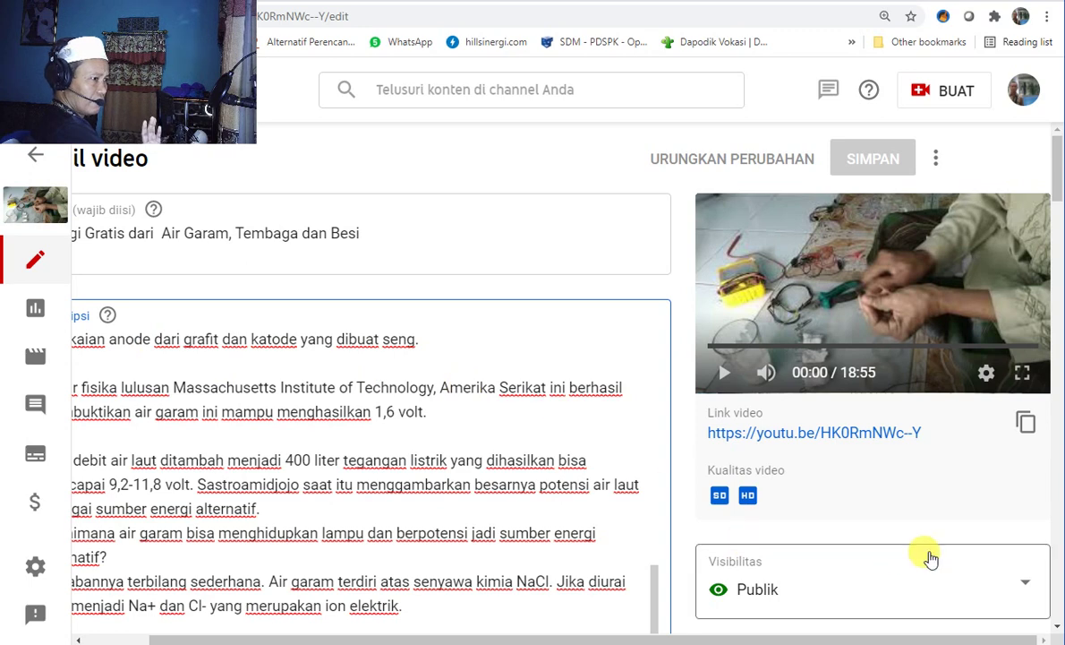
{"action": "scroll", "coordinate": [936, 506], "scroll_direction": "down", "scroll_amount": 1}
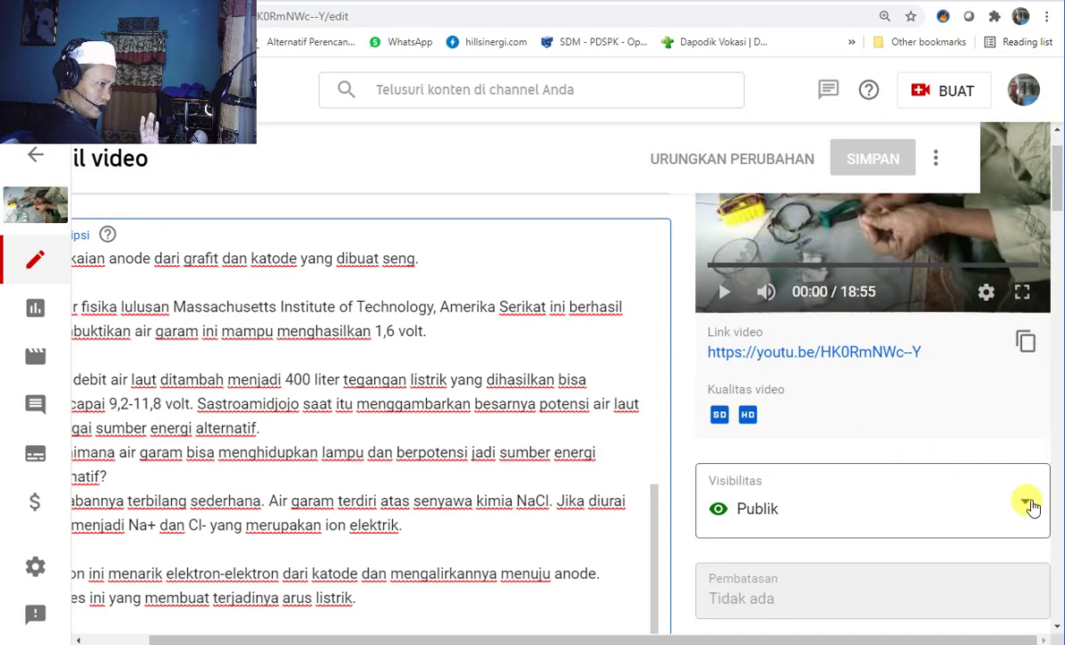
{"action": "scroll", "coordinate": [974, 440], "scroll_direction": "down", "scroll_amount": 2}
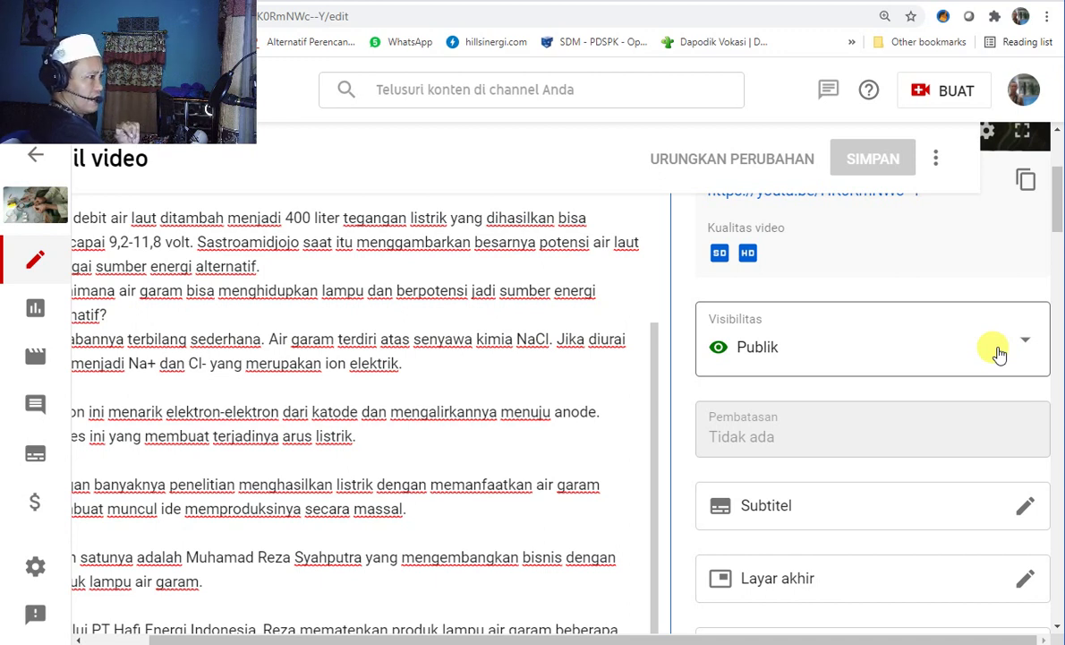
{"action": "left_click", "coordinate": [1025, 345]}
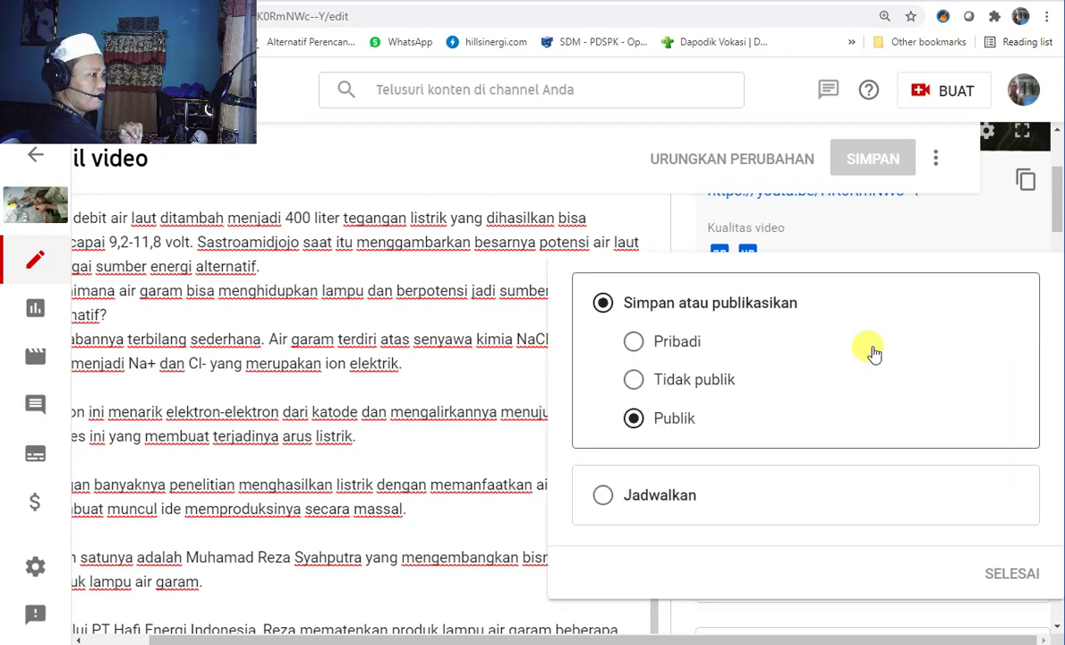